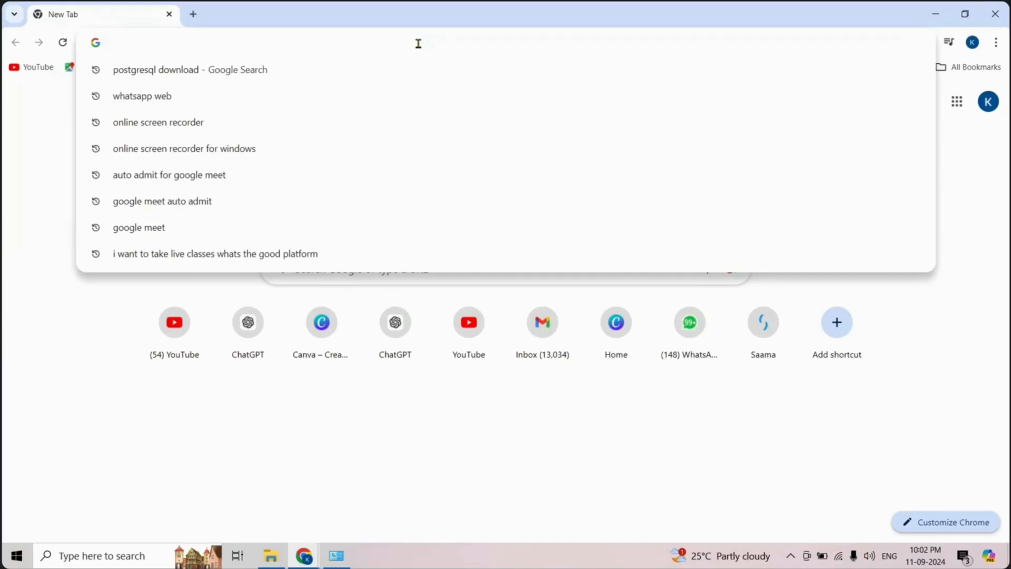
# - Search the web for "postgresql download" and open the official PostgreSQL Downloads page
pyautogui.write('postgresql download')
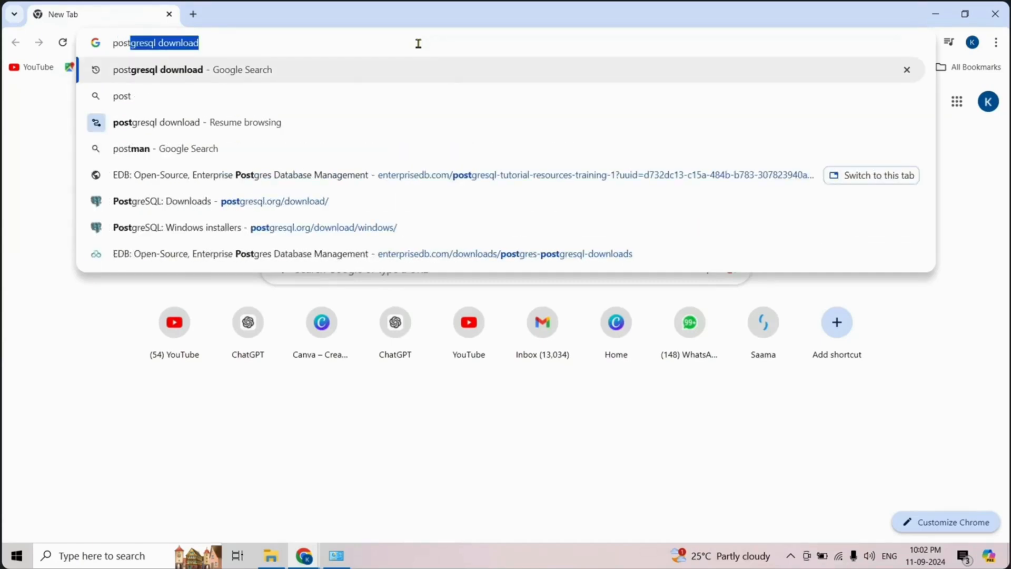
pyautogui.press('Right')
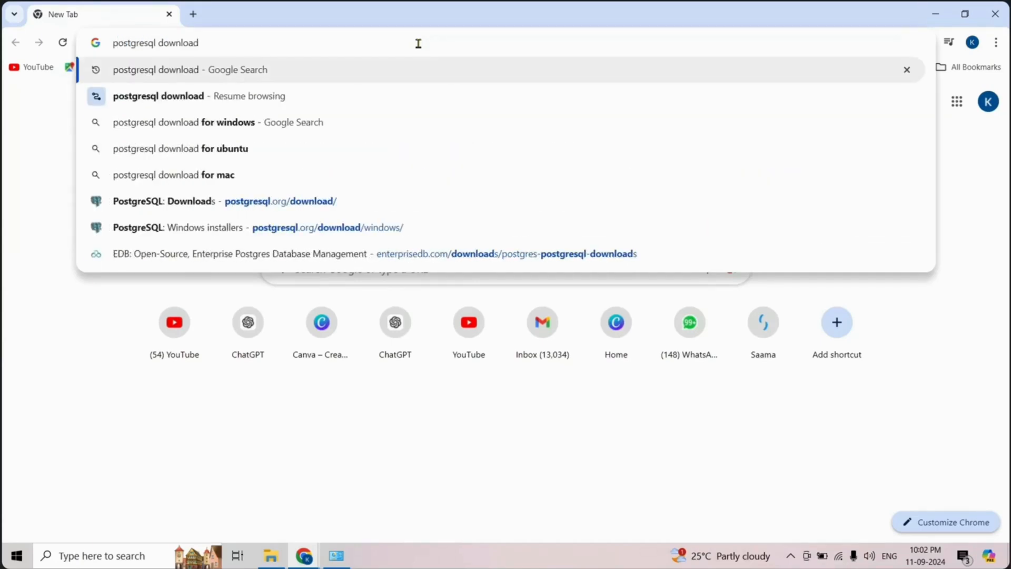
pyautogui.press('Return')
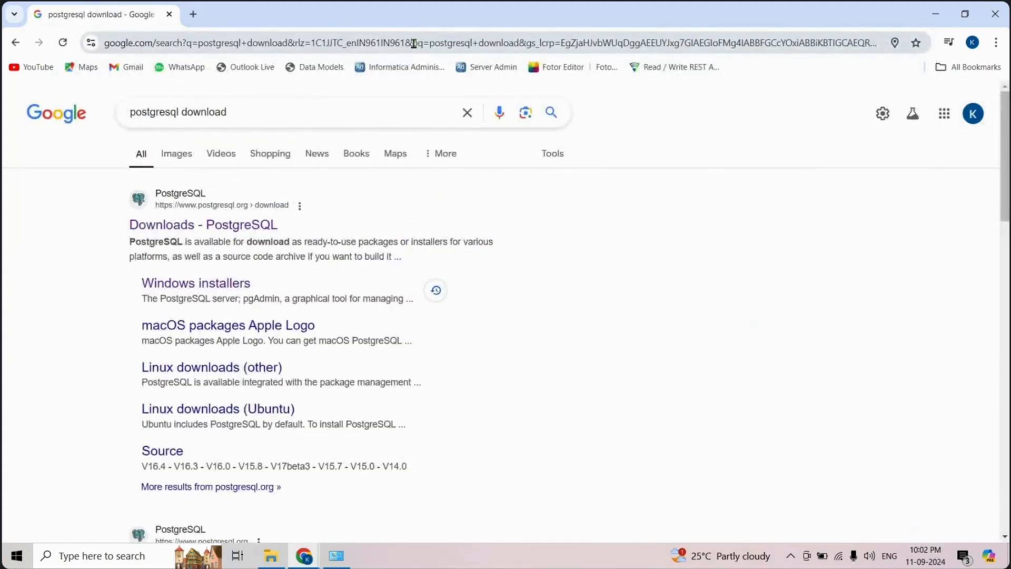
pyautogui.click(230, 231)
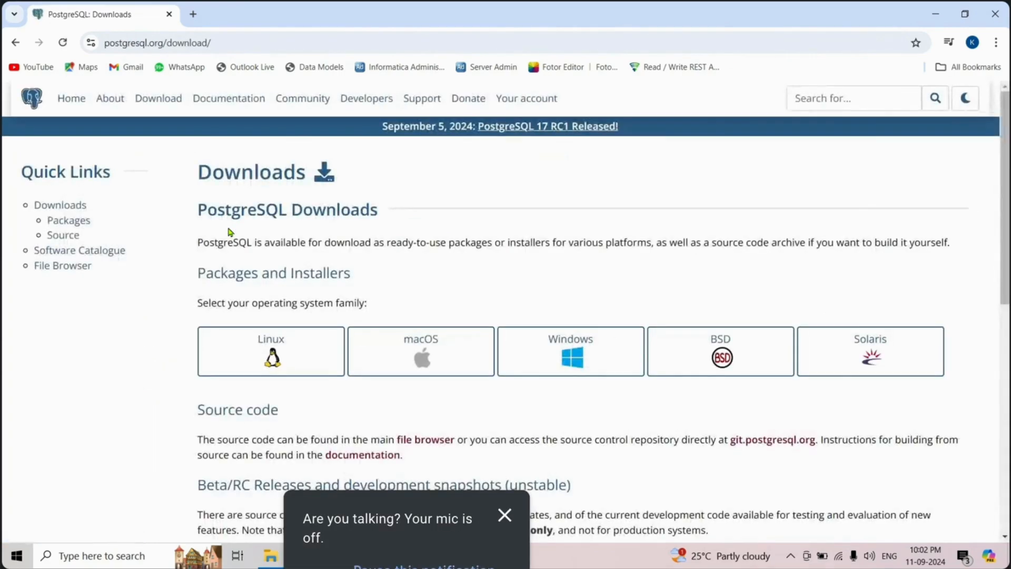
# - Open the EDB installer downloads for Windows and download PostgreSQL 16.4 for Windows x86-64
pyautogui.click(586, 357)
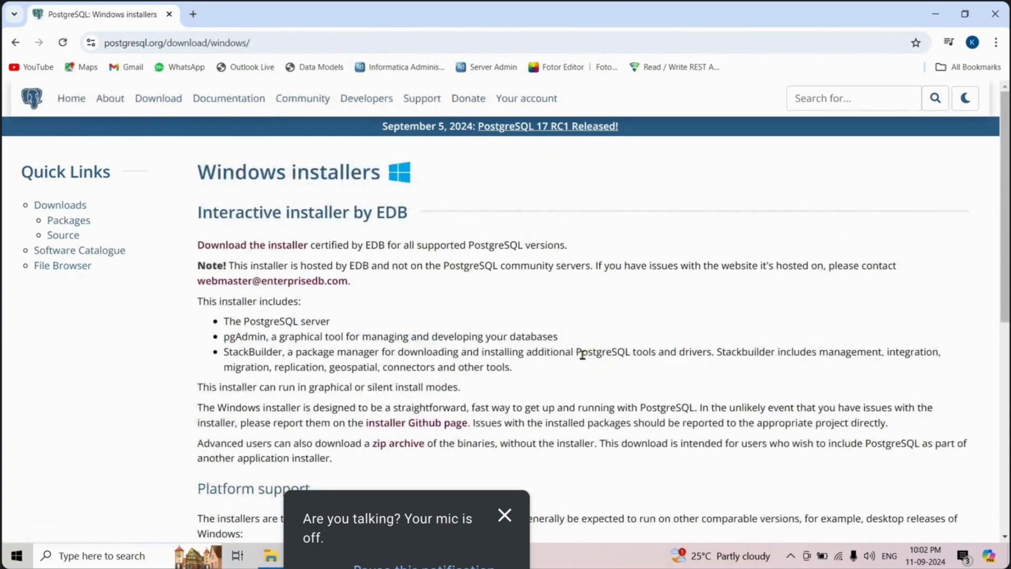
pyautogui.click(253, 246)
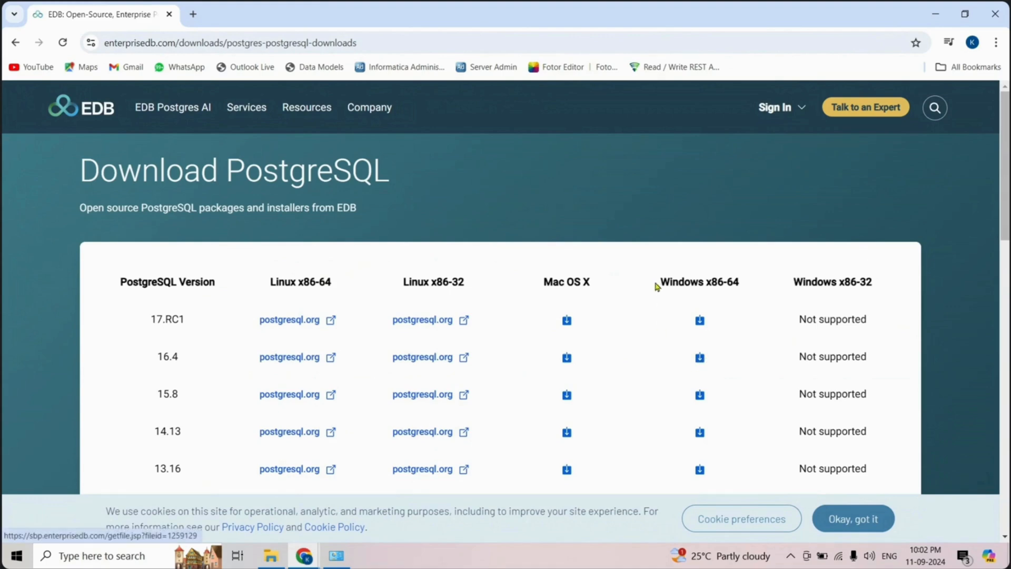
pyautogui.click(700, 359)
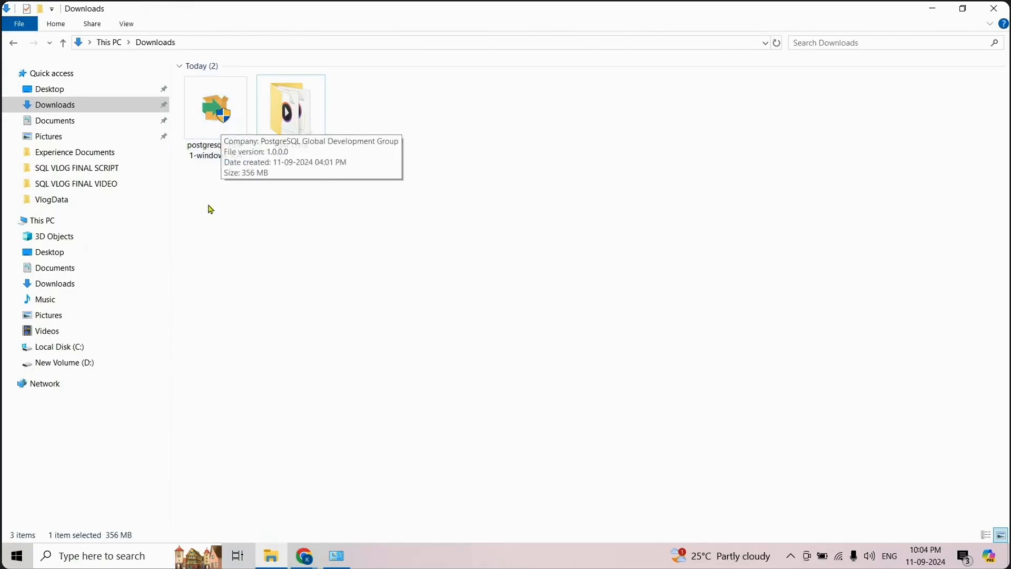
# - Run the PostgreSQL 16.4 installer with directory C:\Program Files\PostgreSQL\16 and components PostgreSQL Server, pgAdmin 4 and Command Line Tools, without Stack Builder
pyautogui.click(209, 133)
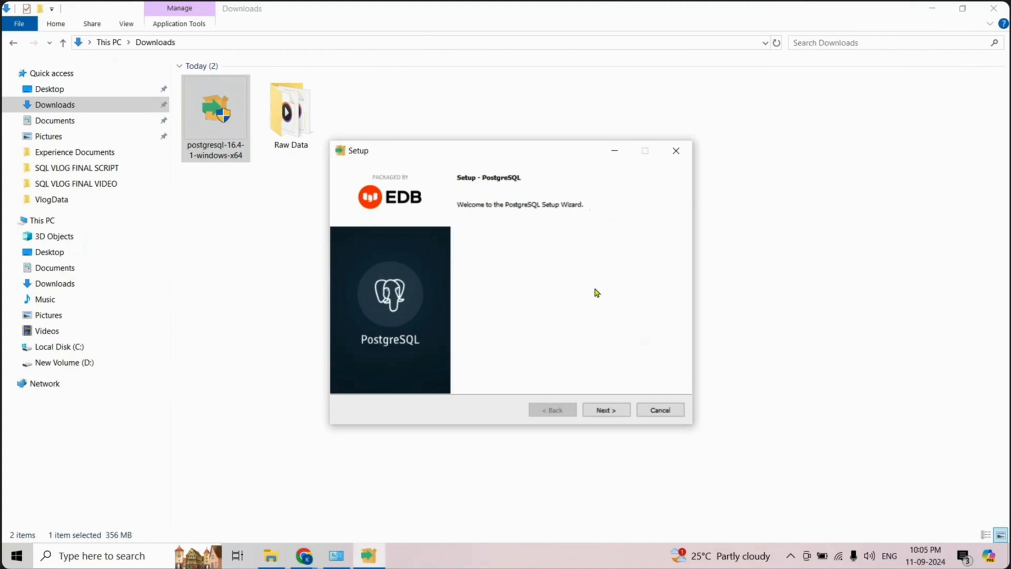
pyautogui.click(602, 407)
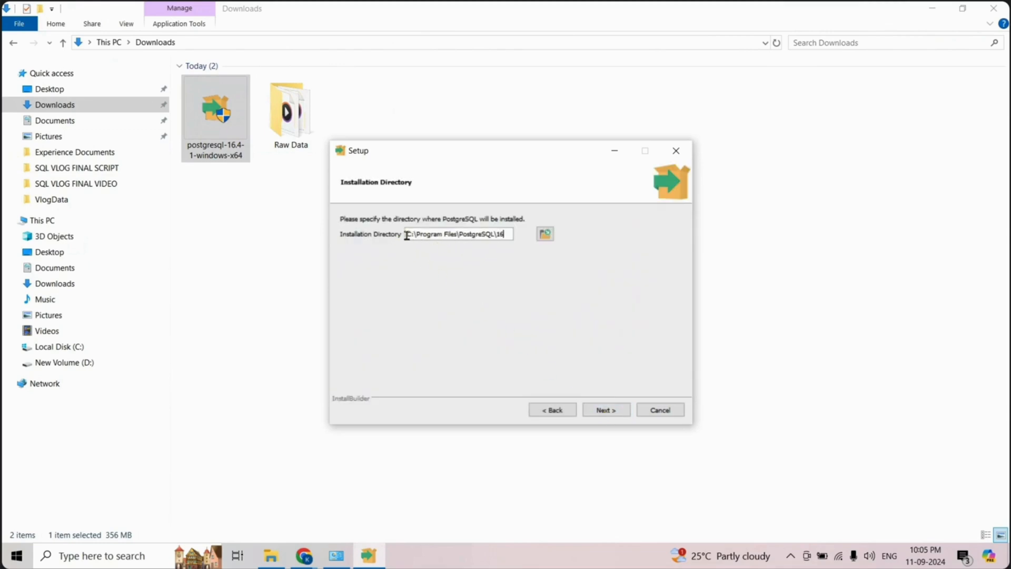
pyautogui.click(616, 416)
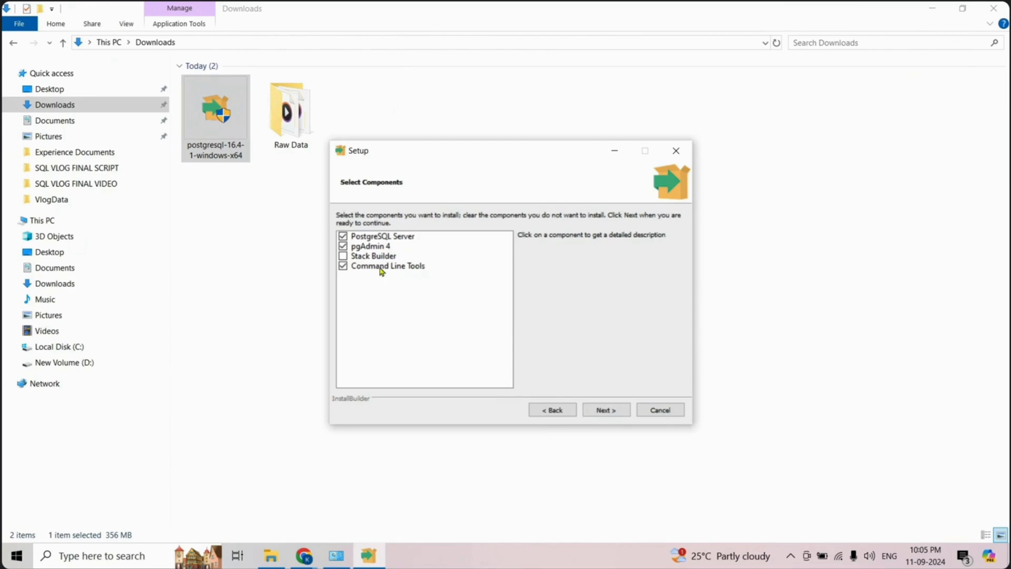
pyautogui.click(607, 410)
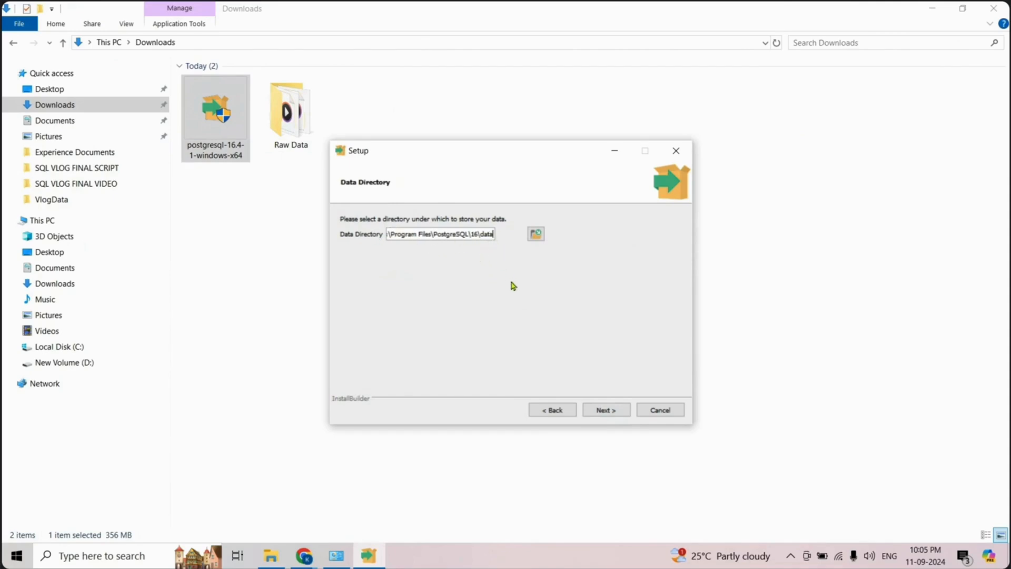
# - Accept the default data directory and set the password for the postgres database superuser, entering it in both password fields
pyautogui.click(606, 410)
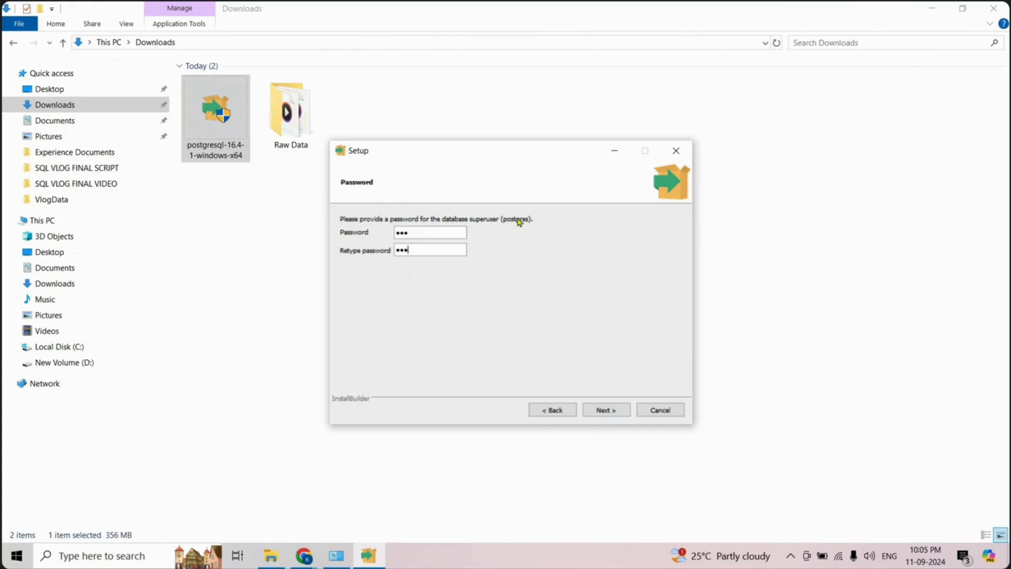
pyautogui.click(603, 410)
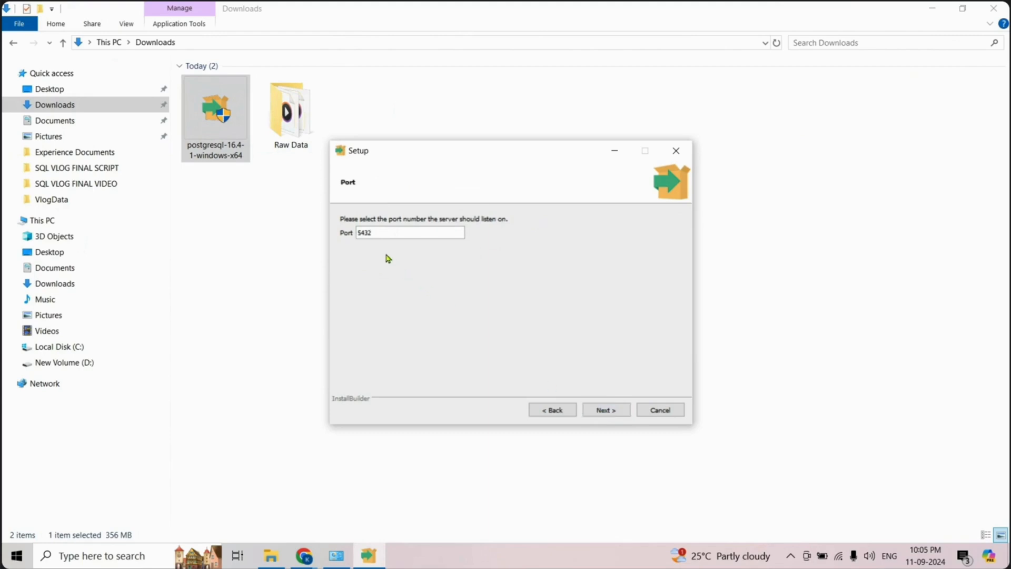
# - Accept port 5432 for the server and the default locale for the database cluster
pyautogui.moveTo(384, 233); pyautogui.dragTo(351, 232)
pyautogui.click(606, 410)
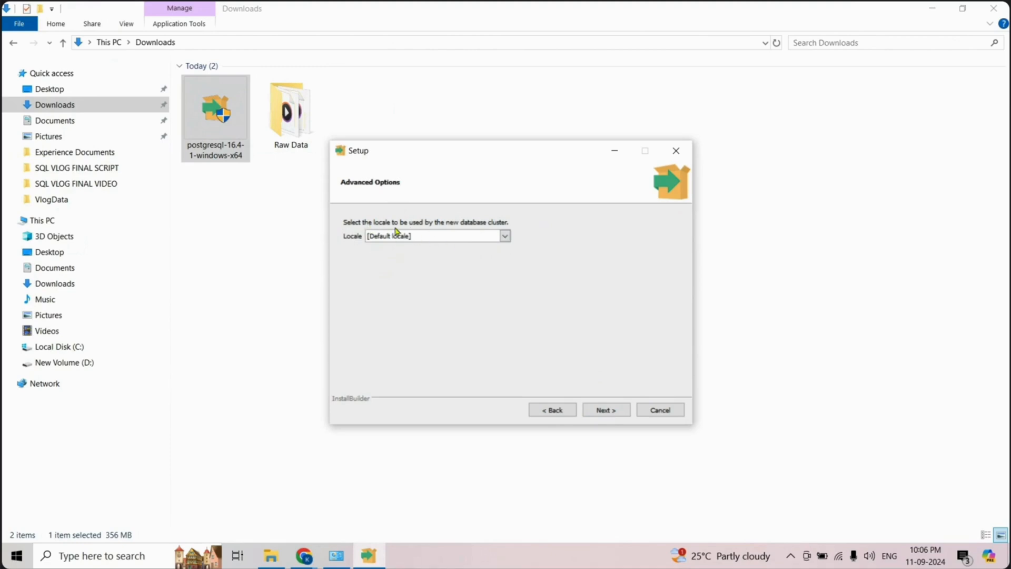
pyautogui.click(600, 410)
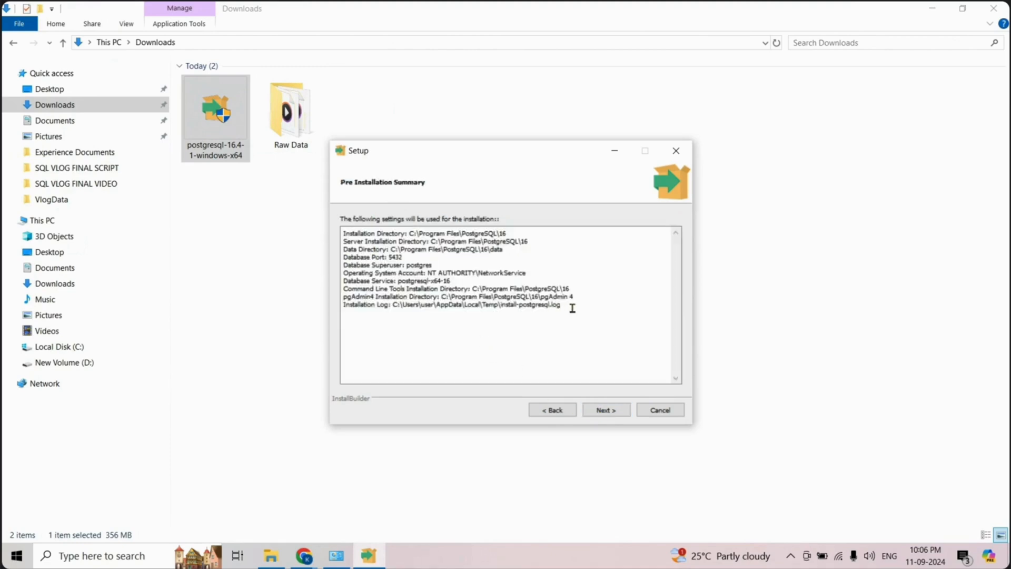
# - Review the pre-installation summary, install PostgreSQL and finish the setup wizard
pyautogui.moveTo(571, 309); pyautogui.dragTo(336, 232)
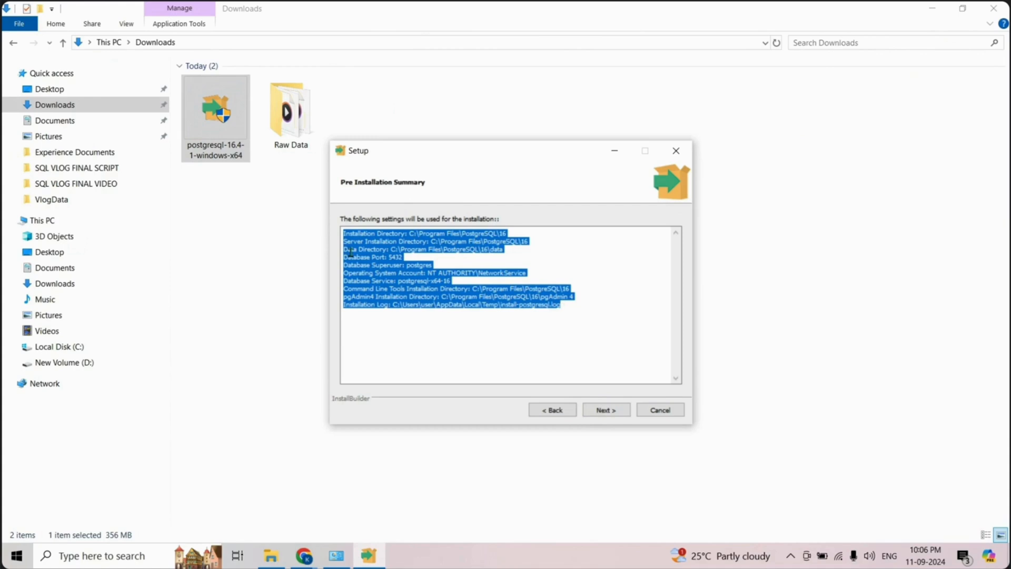
pyautogui.click(607, 413)
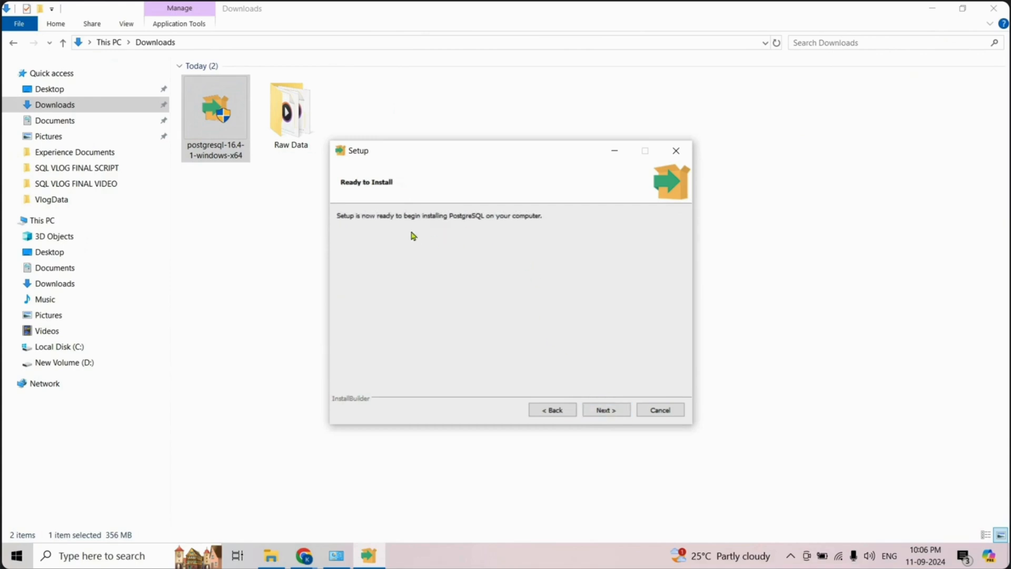
pyautogui.click(606, 410)
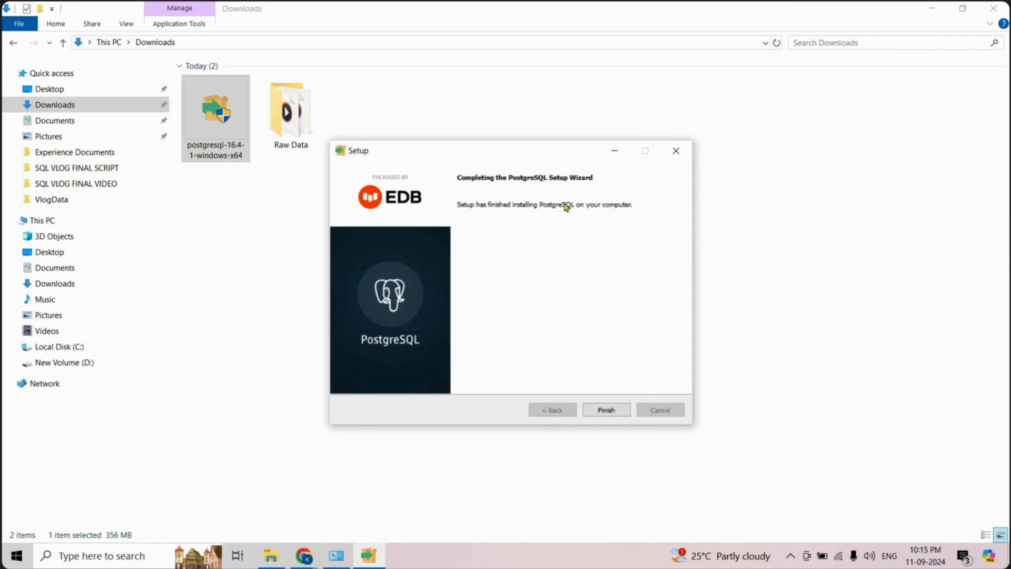
pyautogui.click(601, 416)
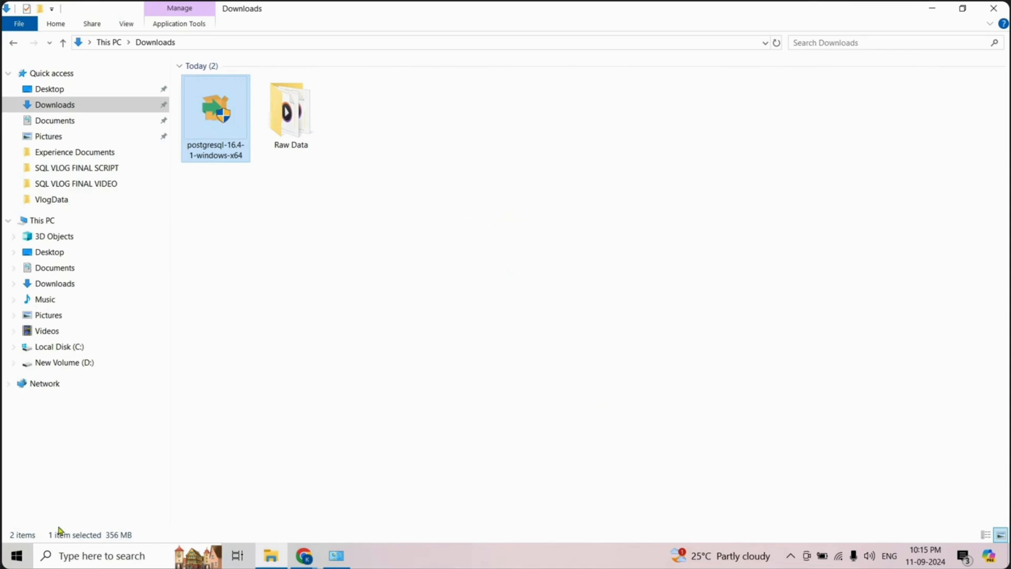
# - Search Windows for "pgadmin" and launch pgAdmin 4
pyautogui.click(17, 557)
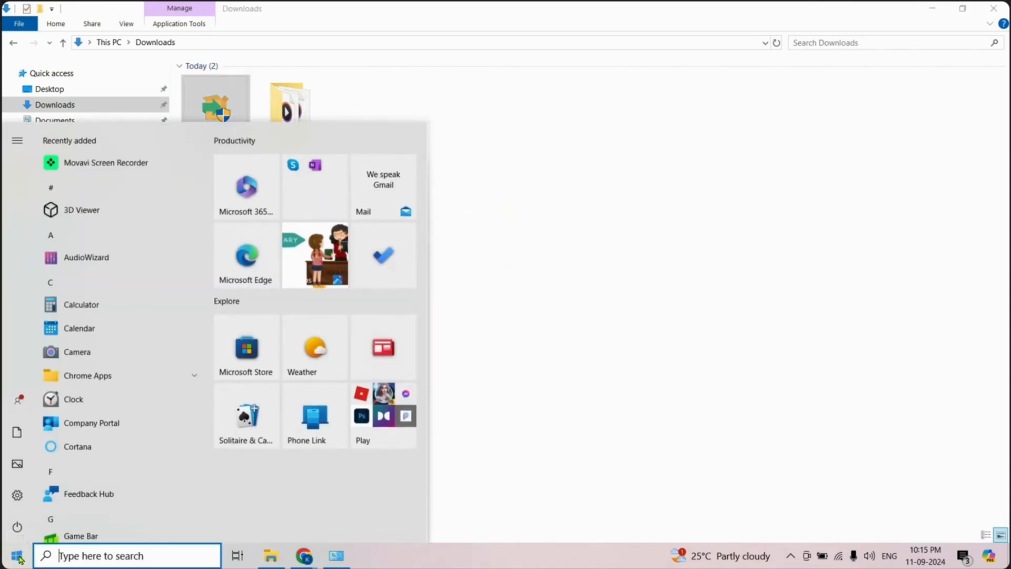
pyautogui.write('pg')
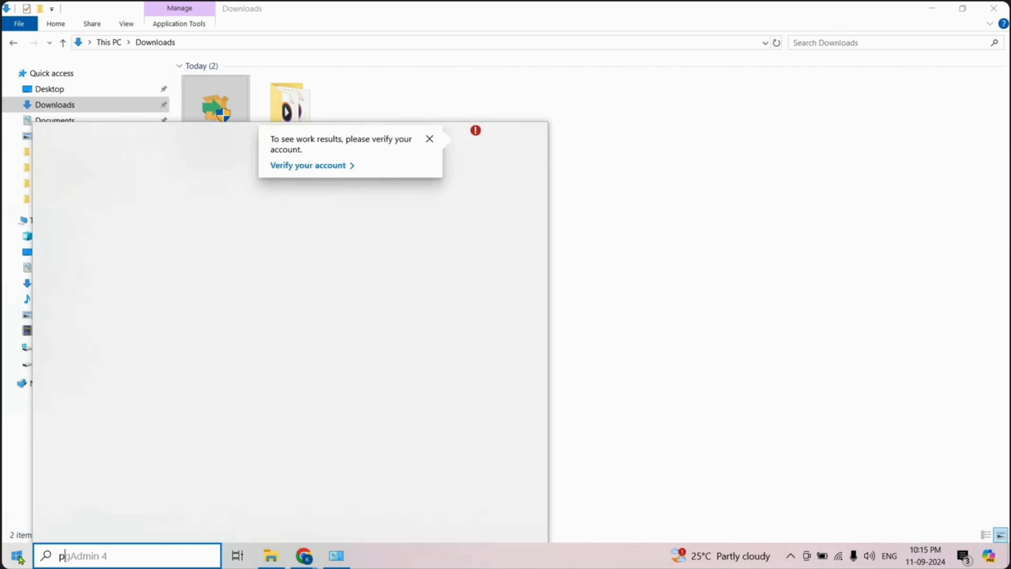
pyautogui.write('admin')
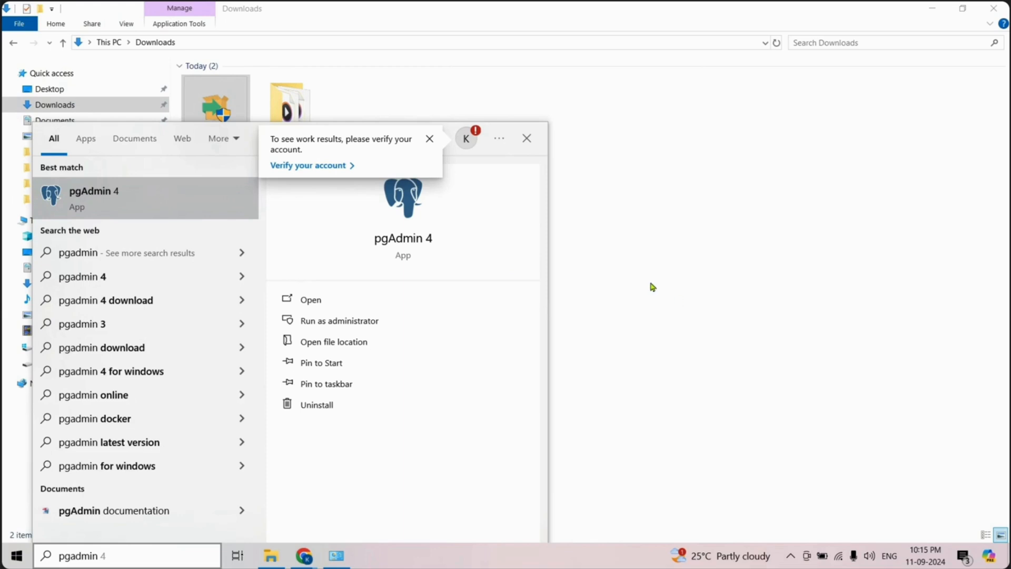
pyautogui.press('Return')
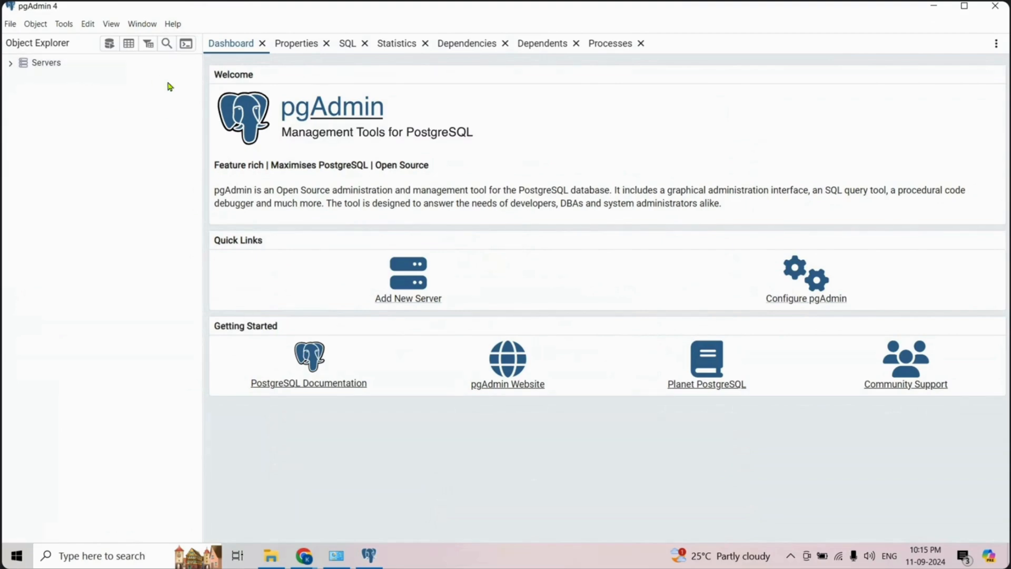
# - Expand the Servers tree down to the databases of the PostgreSQL 16 server
pyautogui.click(11, 64)
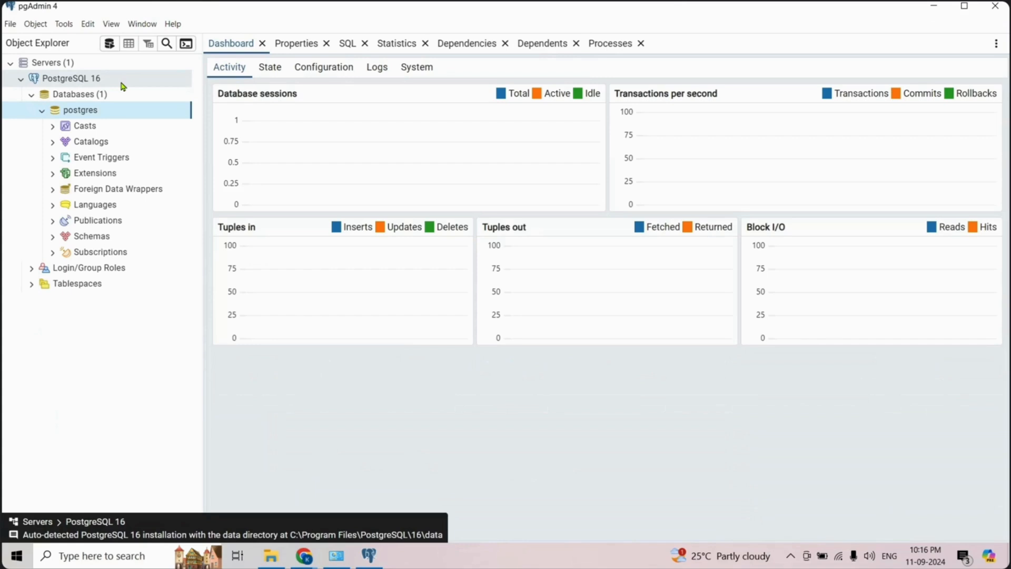
pyautogui.click(62, 93)
pyautogui.click(31, 96)
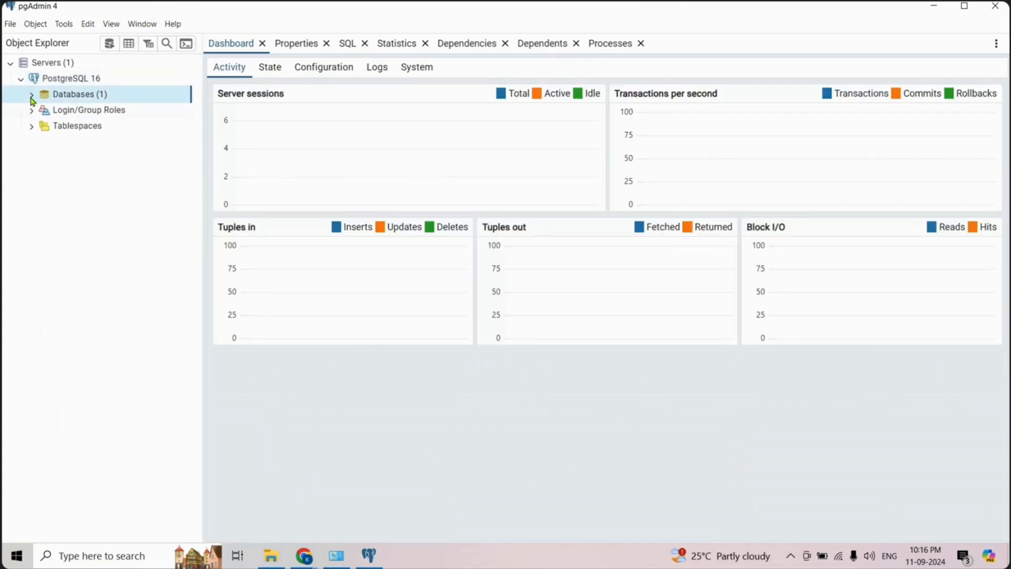
pyautogui.click(32, 96)
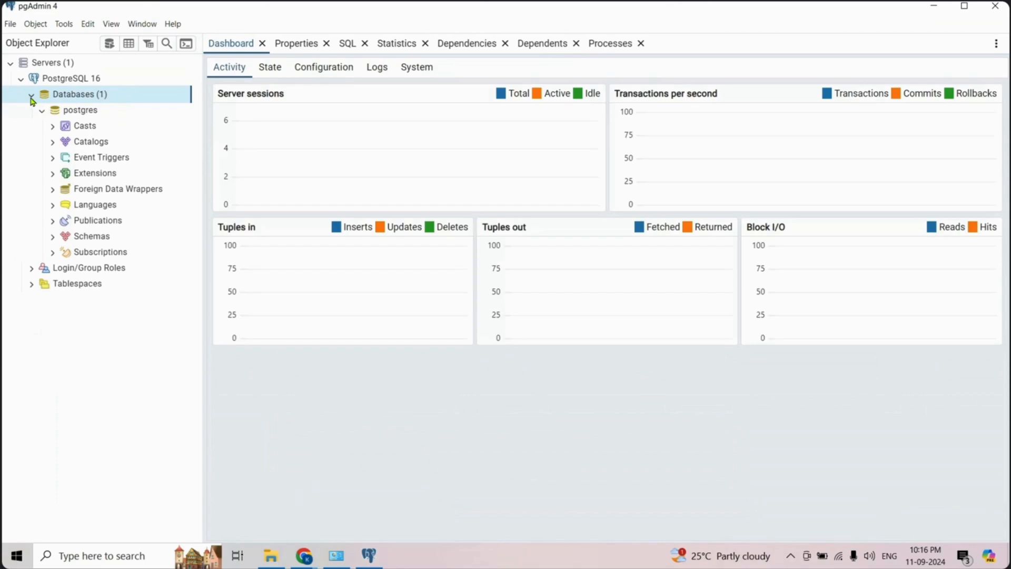
# - Create a new database named Test on the PostgreSQL 16 server with postgres as owner
pyautogui.rightClick(88, 101)
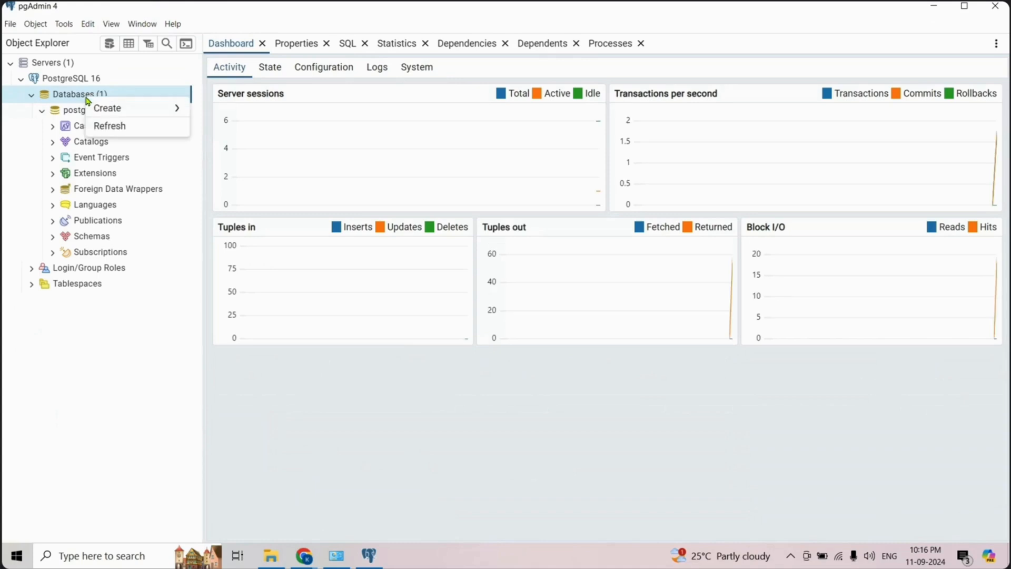
pyautogui.moveTo(119, 111)
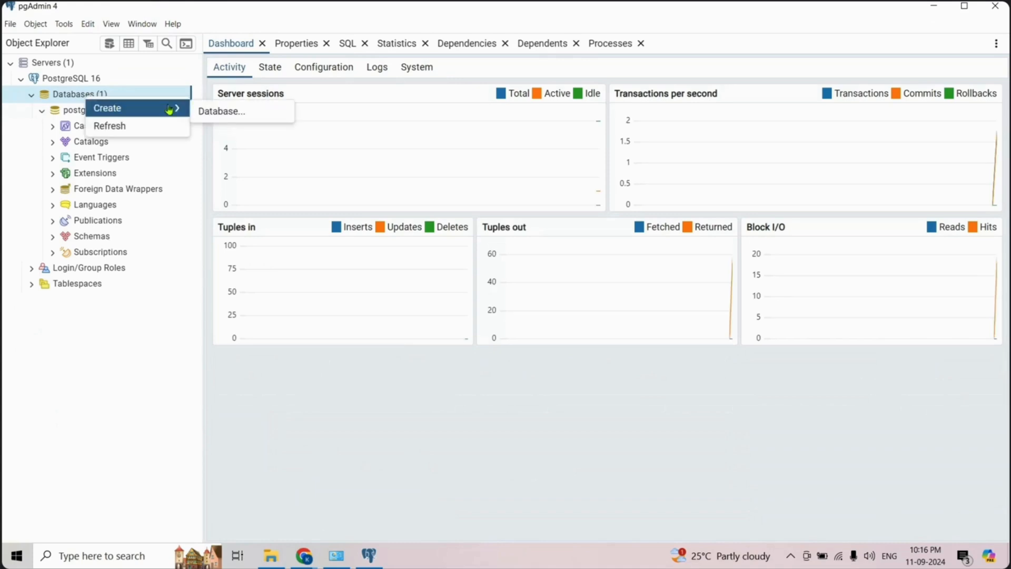
pyautogui.click(226, 111)
pyautogui.write('Test')
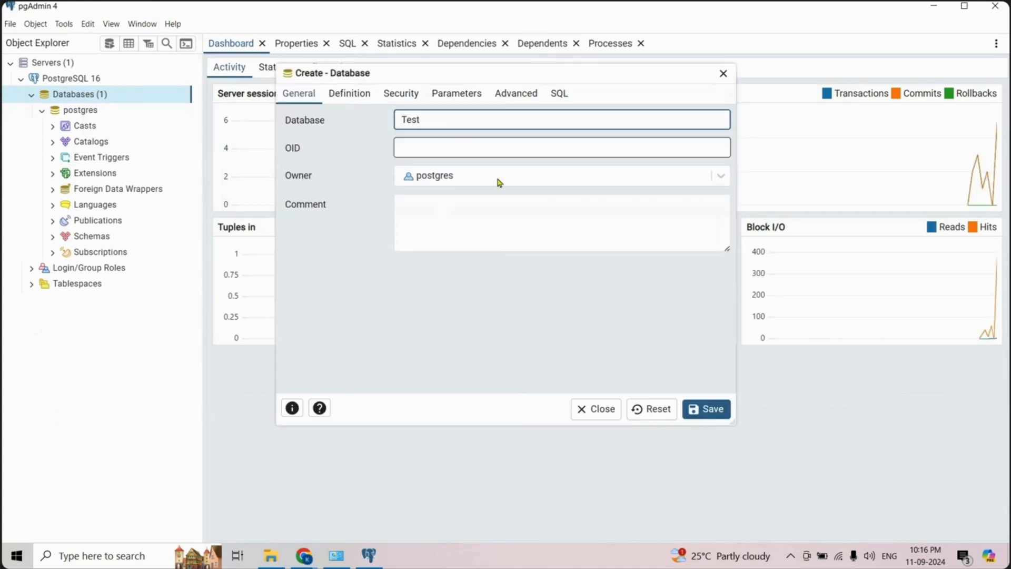
pyautogui.click(711, 410)
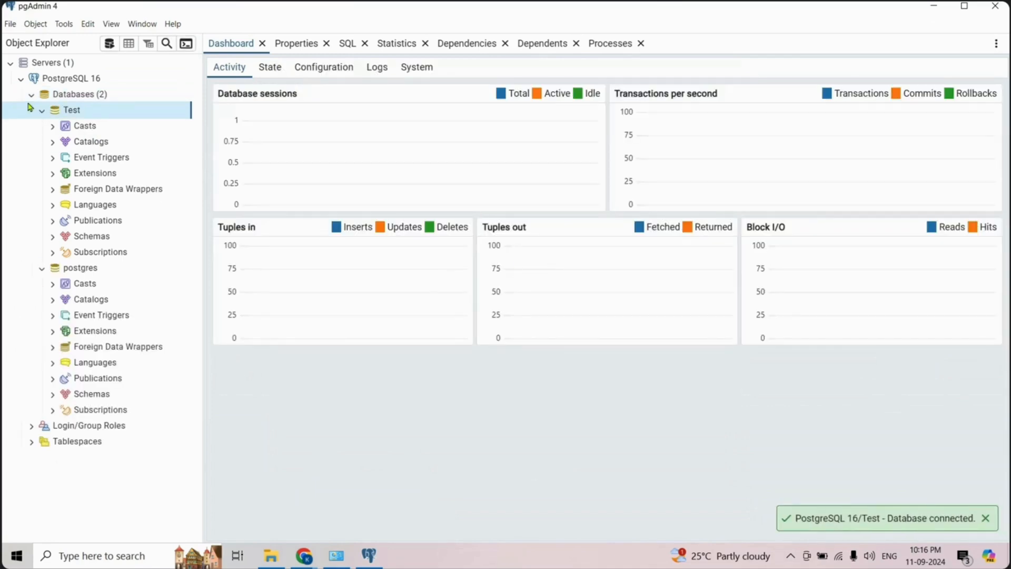
# - Collapse the Test database in the object tree and open the Query Tool for it
pyautogui.click(43, 112)
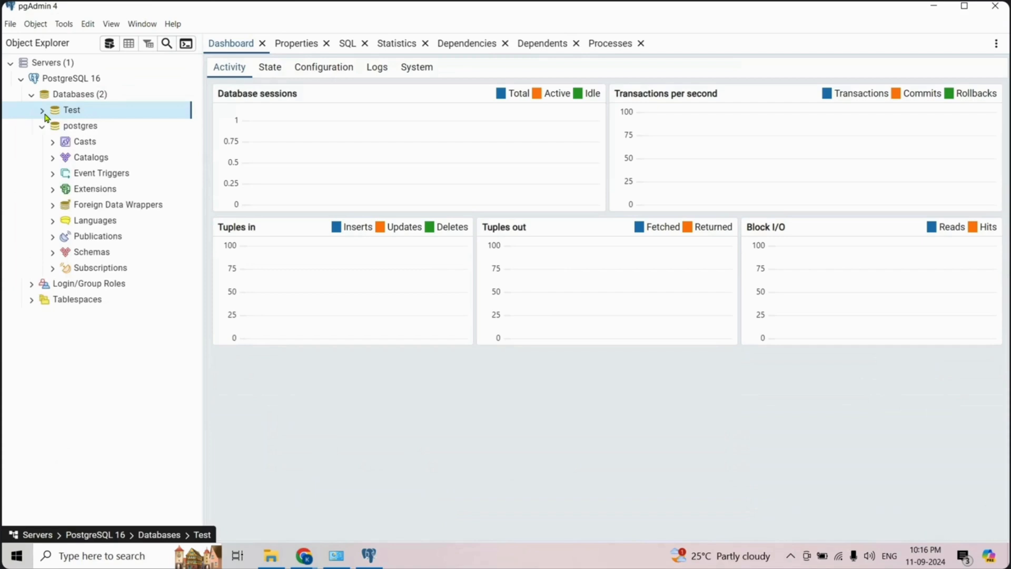
pyautogui.rightClick(82, 115)
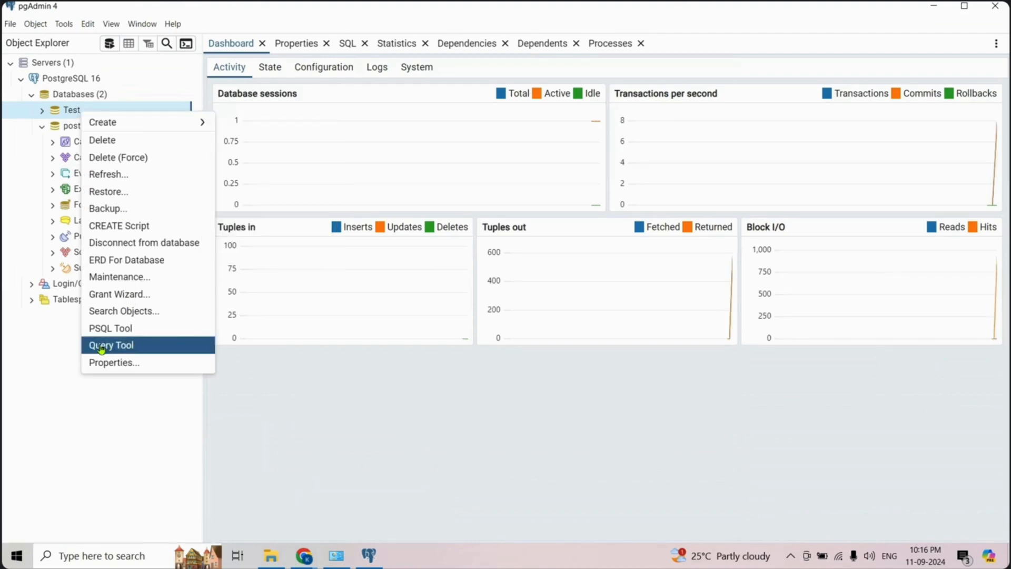
pyautogui.click(114, 351)
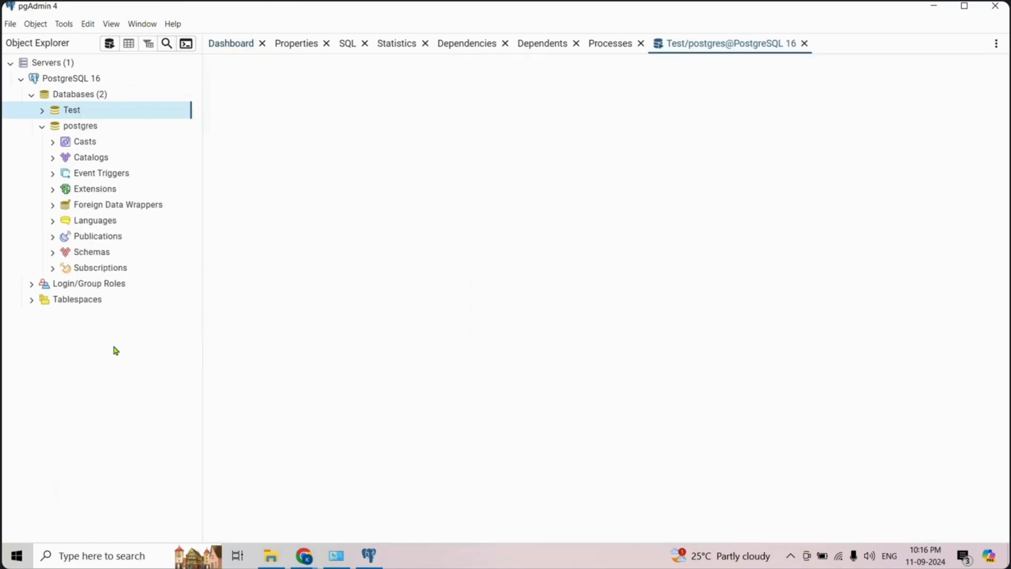